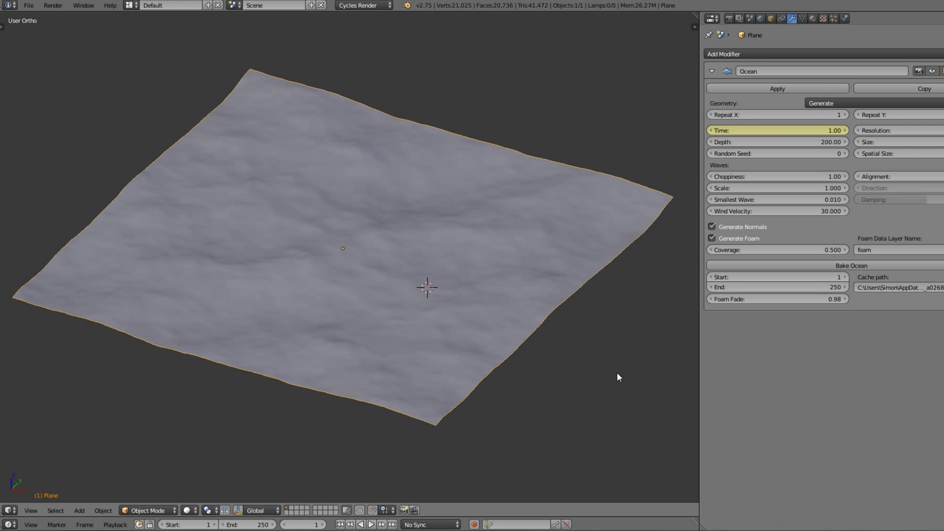
Step: Start timeline playback so the sphere moves along its curved path over the ocean
{"action": "left_click", "coordinate": [371, 525]}
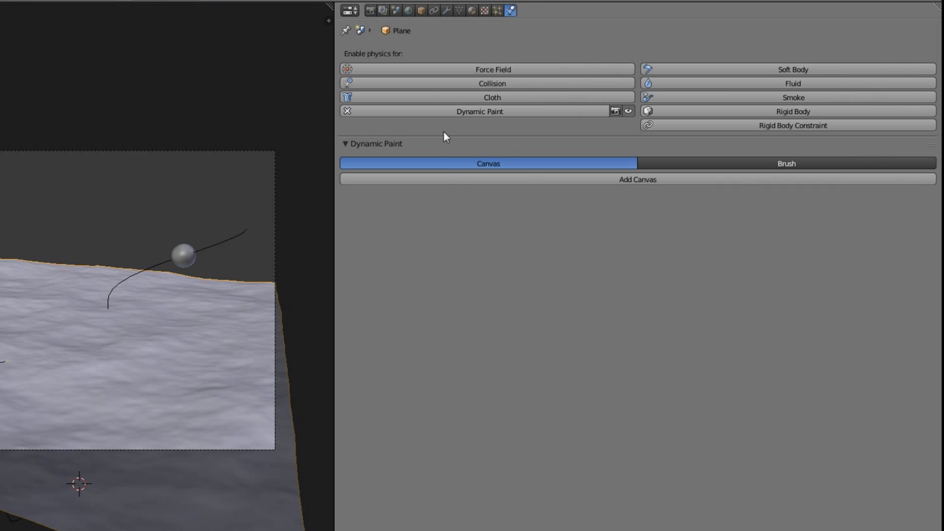
Step: Add a Dynamic Paint canvas to the plane with a Waves surface, anti-aliasing and open borders
{"action": "left_click", "coordinate": [515, 178]}
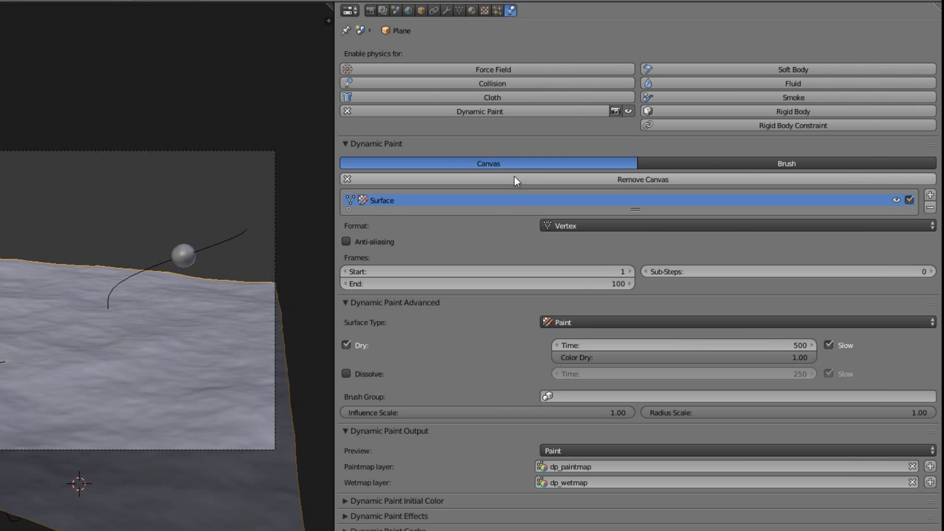
{"action": "left_click", "coordinate": [584, 320]}
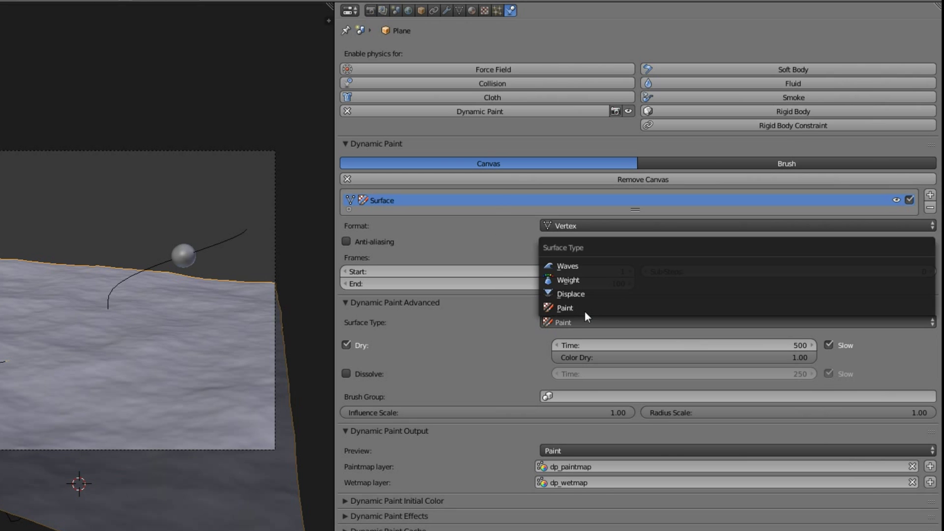
{"action": "left_click", "coordinate": [589, 266]}
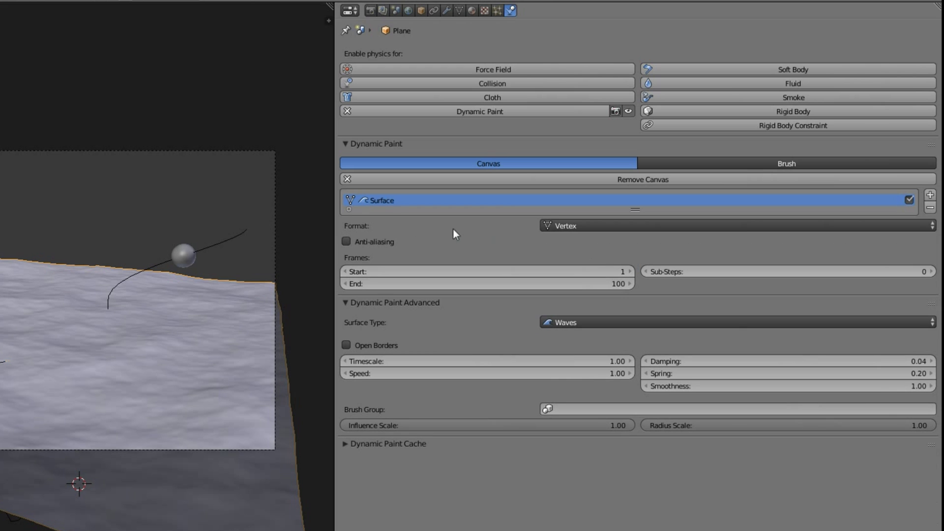
{"action": "left_click", "coordinate": [382, 239]}
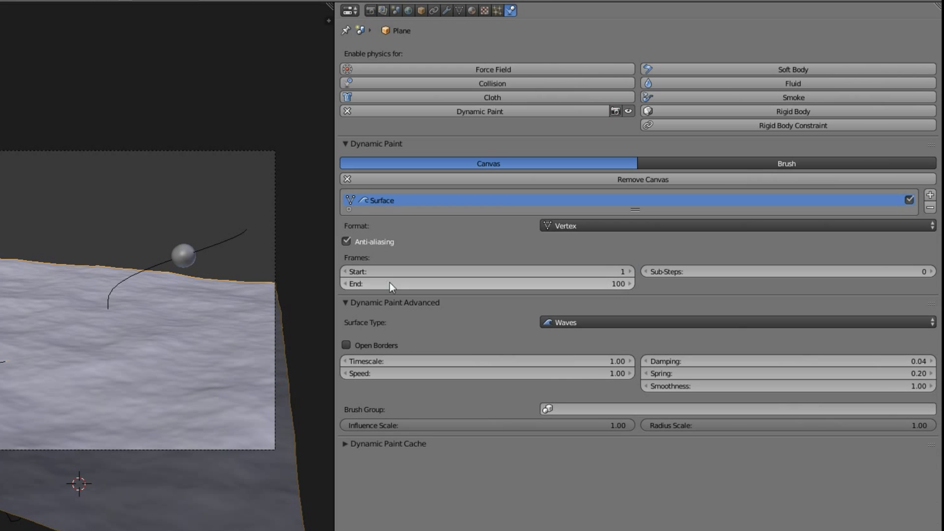
{"action": "left_click", "coordinate": [387, 340]}
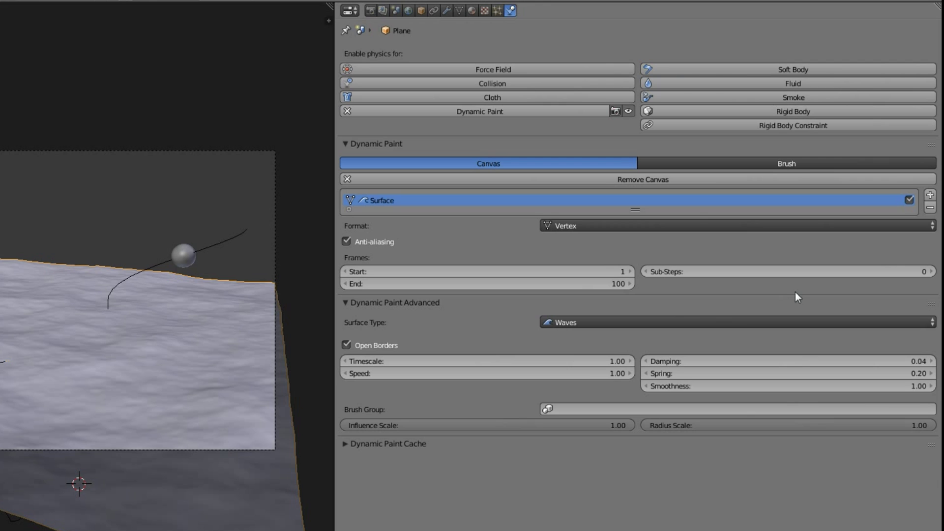
Step: Add a second canvas surface named Wet with anti-aliasing turned on
{"action": "left_click", "coordinate": [929, 194]}
{"action": "double_click", "coordinate": [429, 213]}
{"action": "type", "text": "Wet"}
{"action": "key", "text": "Return"}
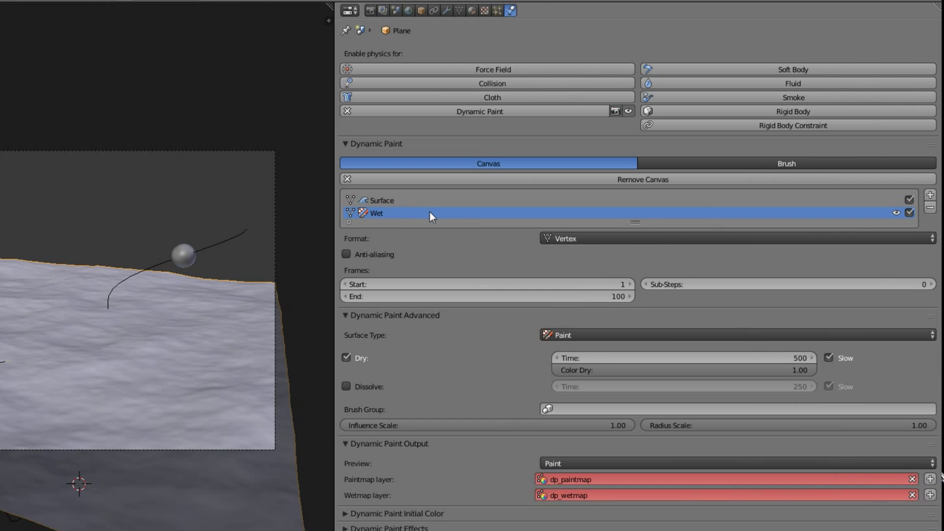
{"action": "left_click", "coordinate": [369, 252]}
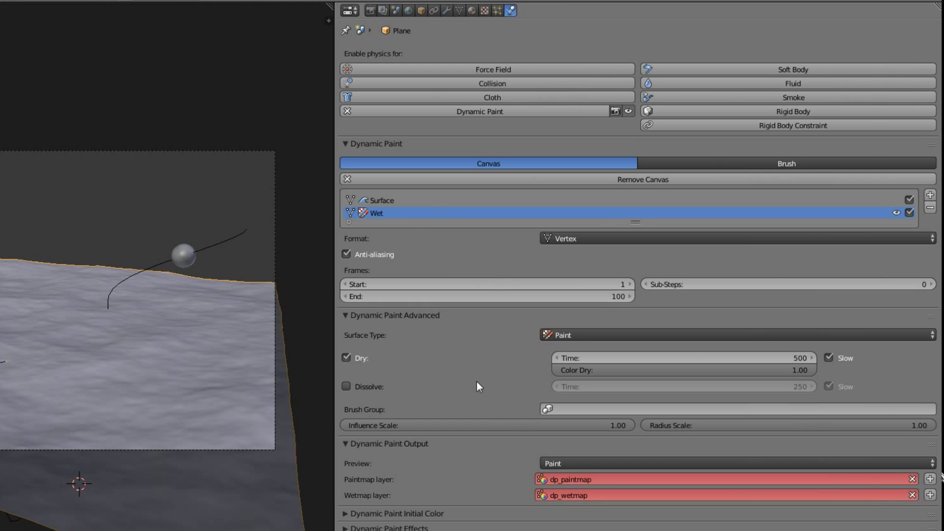
Step: Preview the Wetmap, create the dp_paintmap and dp_wetmap layers, then hide the preview
{"action": "left_click", "coordinate": [597, 463]}
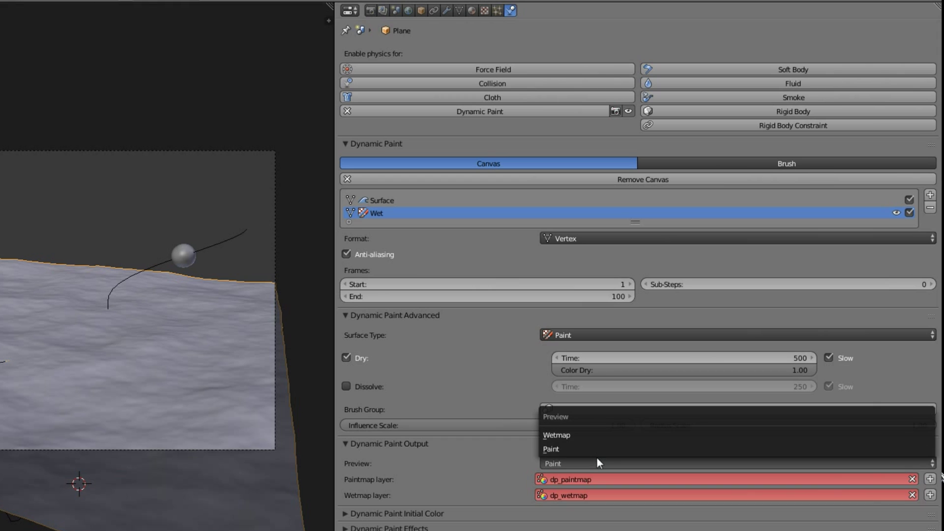
{"action": "left_click", "coordinate": [565, 433]}
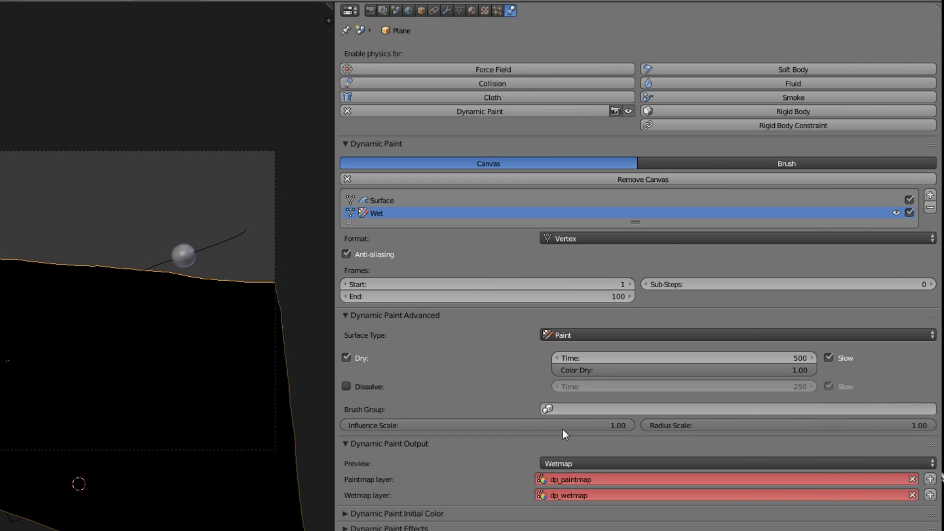
{"action": "left_click", "coordinate": [929, 479]}
{"action": "left_click", "coordinate": [929, 495]}
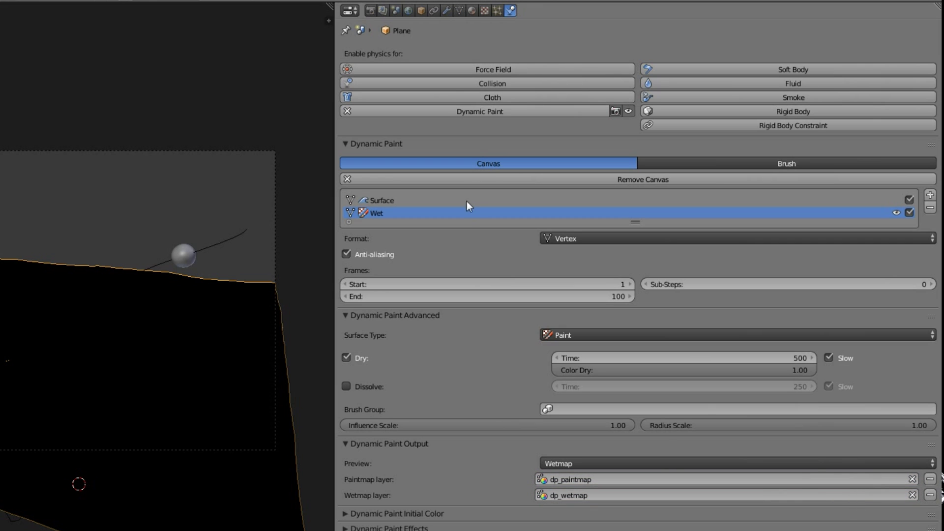
{"action": "left_click", "coordinate": [461, 10]}
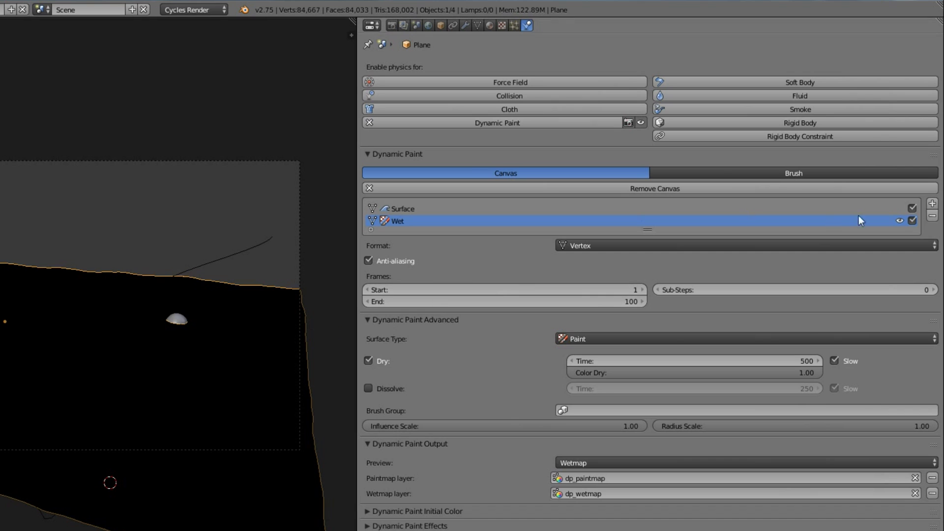
{"action": "left_click", "coordinate": [899, 218]}
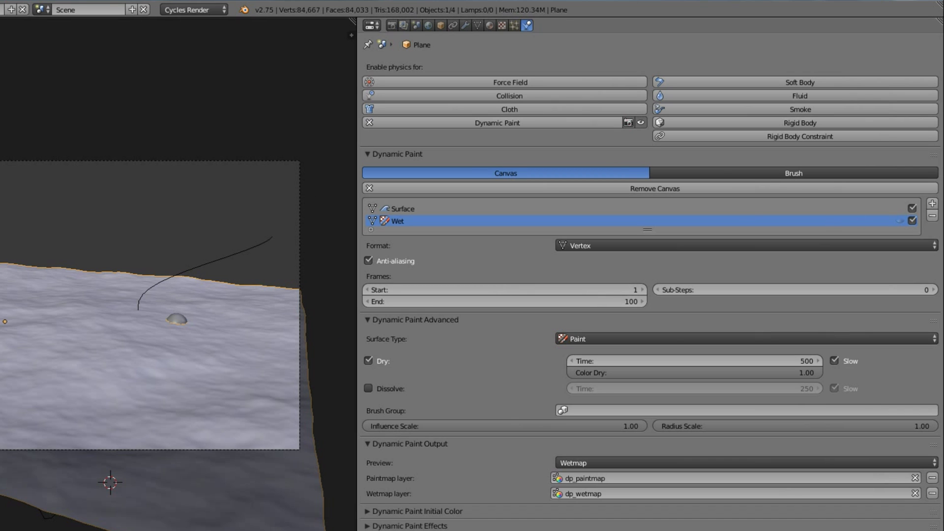
Step: Add a Dynamic Paint brush to the sphere
{"action": "right_click", "coordinate": [182, 315]}
{"action": "left_click", "coordinate": [505, 123]}
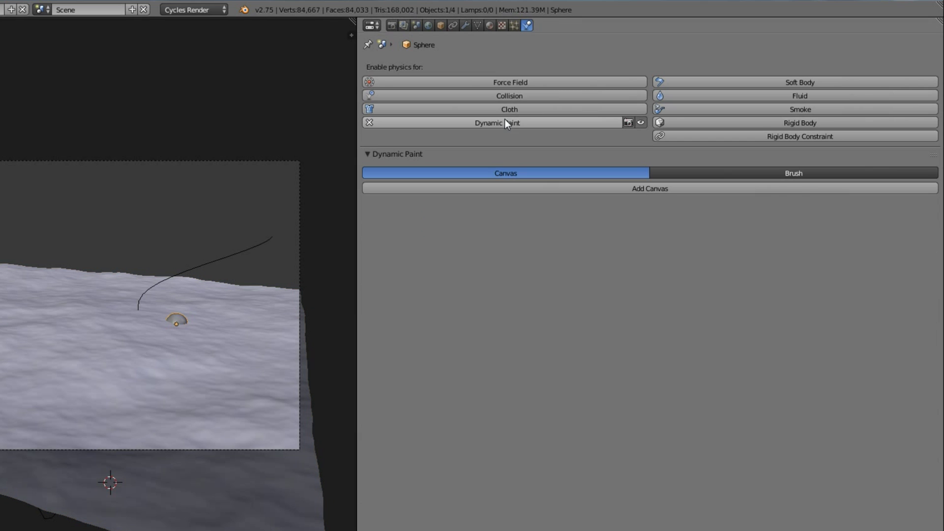
{"action": "left_click", "coordinate": [775, 171]}
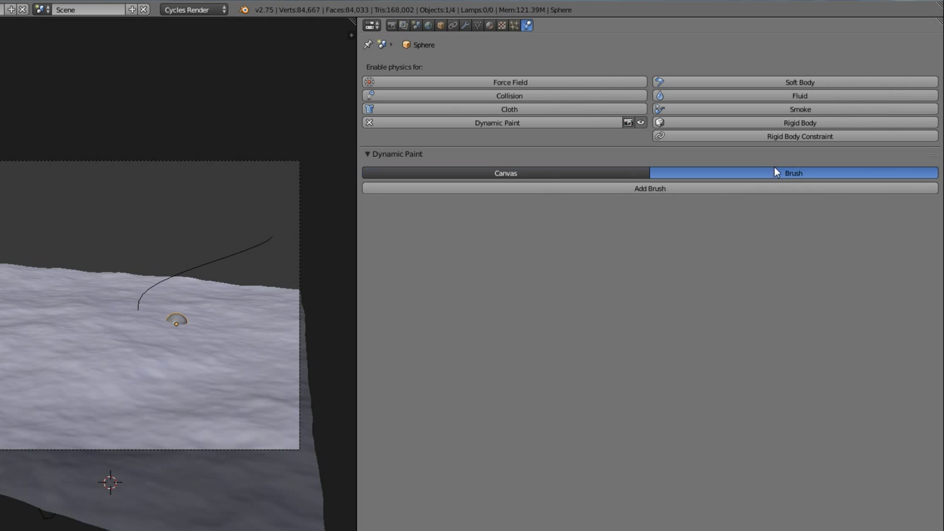
{"action": "left_click", "coordinate": [659, 182]}
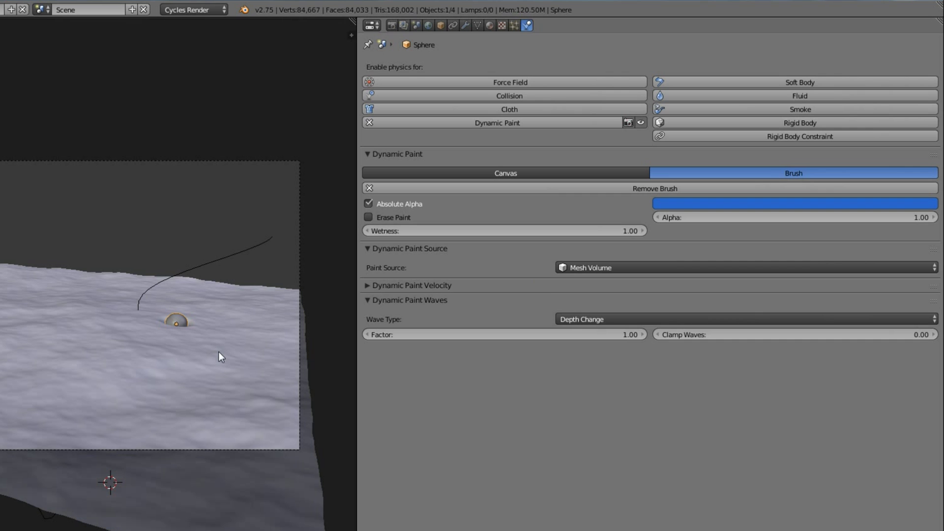
Step: Set the brush Paint Source to Mesh Volume + Proximity with wave factor 2
{"action": "key", "text": "KP_0"}
{"action": "mouse_move", "coordinate": [218, 352]}
{"action": "middle_mouse_down"}
{"action": "mouse_move", "coordinate": [98, 352]}
{"action": "mouse_move", "coordinate": [93, 402]}
{"action": "middle_mouse_up"}
{"action": "left_click", "coordinate": [648, 268]}
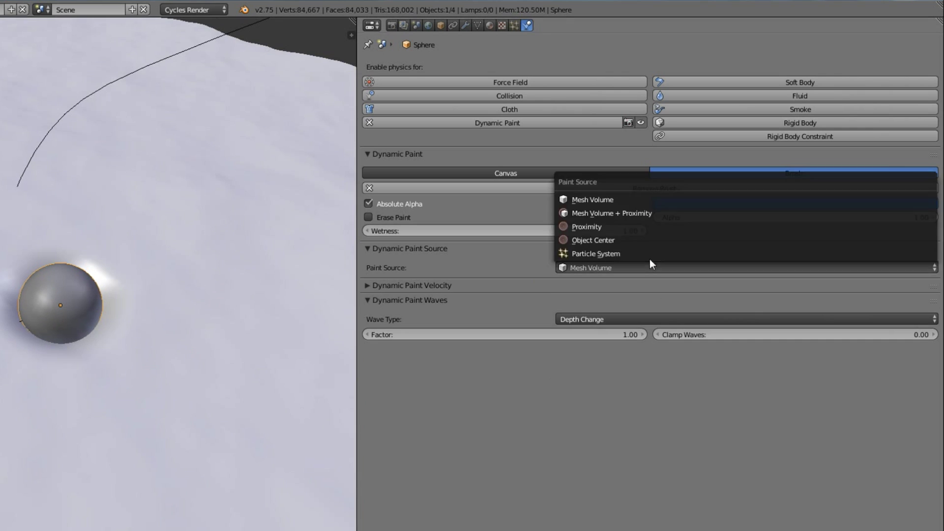
{"action": "left_click", "coordinate": [623, 212]}
{"action": "middle_click_drag", "start_coordinate": [170, 361], "coordinate": [138, 322]}
{"action": "left_click", "coordinate": [569, 386]}
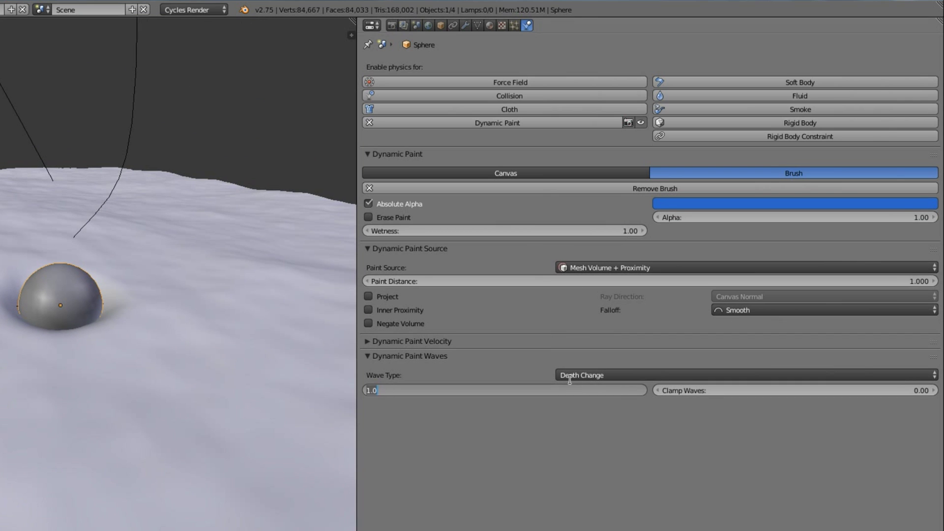
{"action": "type", "text": "2"}
{"action": "key", "text": "Return"}
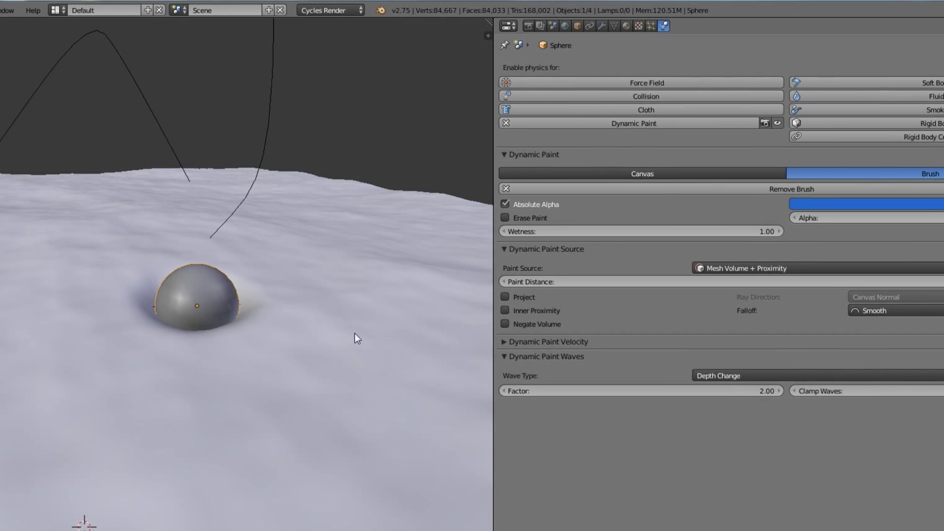
Step: Play the animation with Alt+A to watch the sphere's wave trail
{"action": "scroll", "coordinate": [148, 326], "scroll_direction": "down", "scroll_amount": 5}
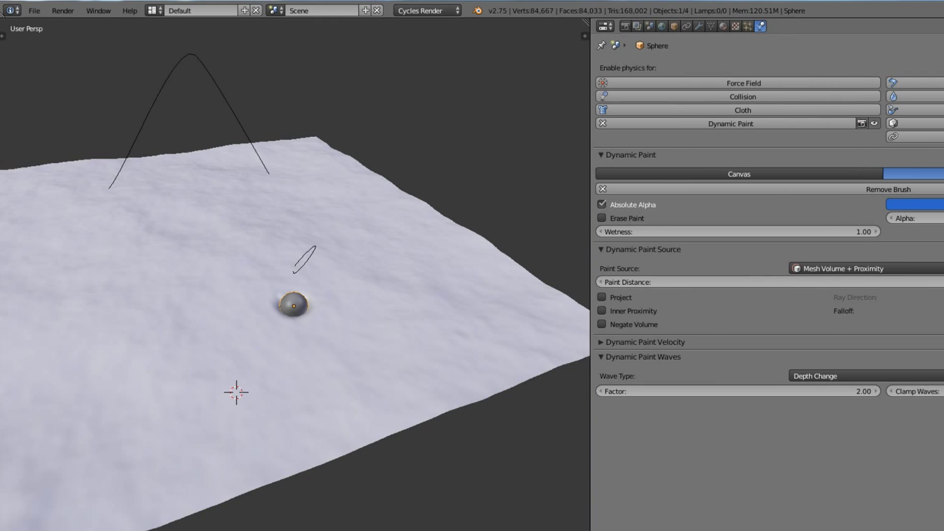
{"action": "key", "text": "alt+a"}
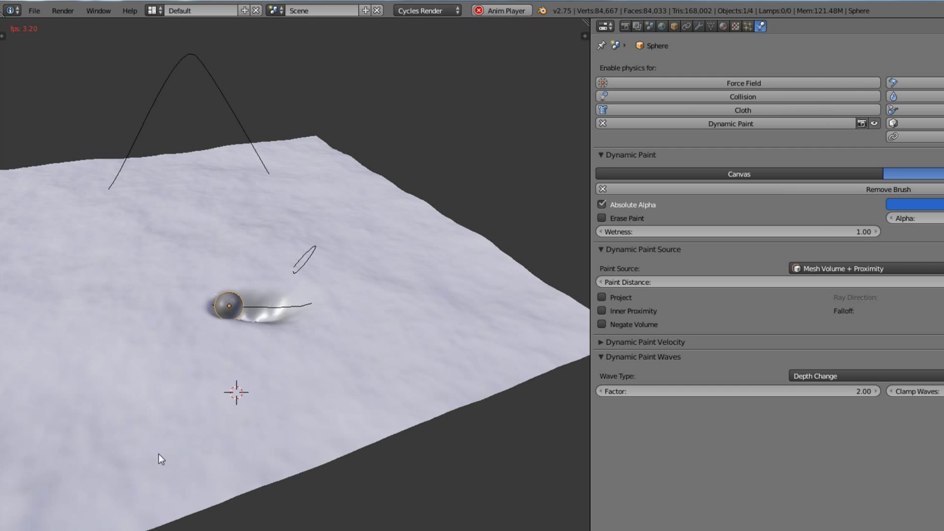
{"action": "middle_click_drag", "start_coordinate": [392, 454], "coordinate": [331, 456]}
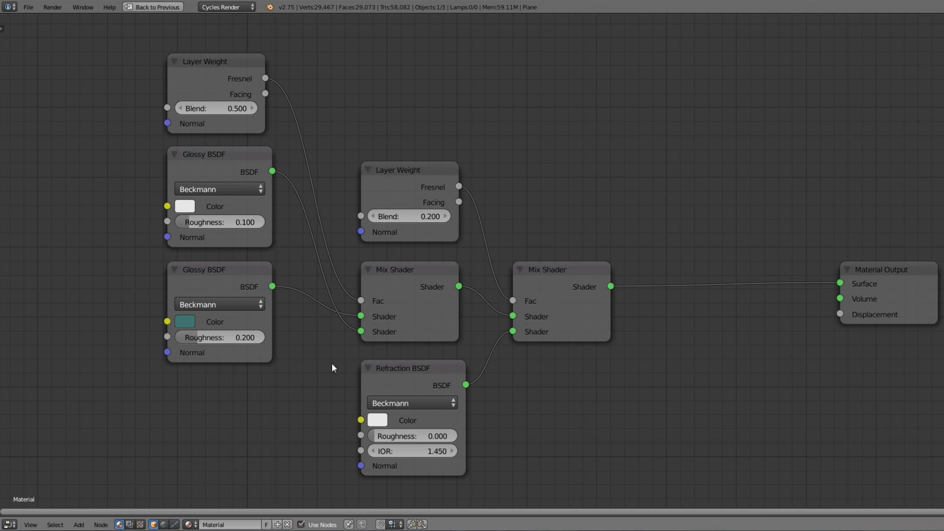
{"action": "left_click", "coordinate": [190, 320]}
Step: Pack all the water shader nodes into a group named Water beside the Material Output
{"action": "key", "text": "b"}
{"action": "left_click_drag", "start_coordinate": [75, 44], "coordinate": [639, 468]}
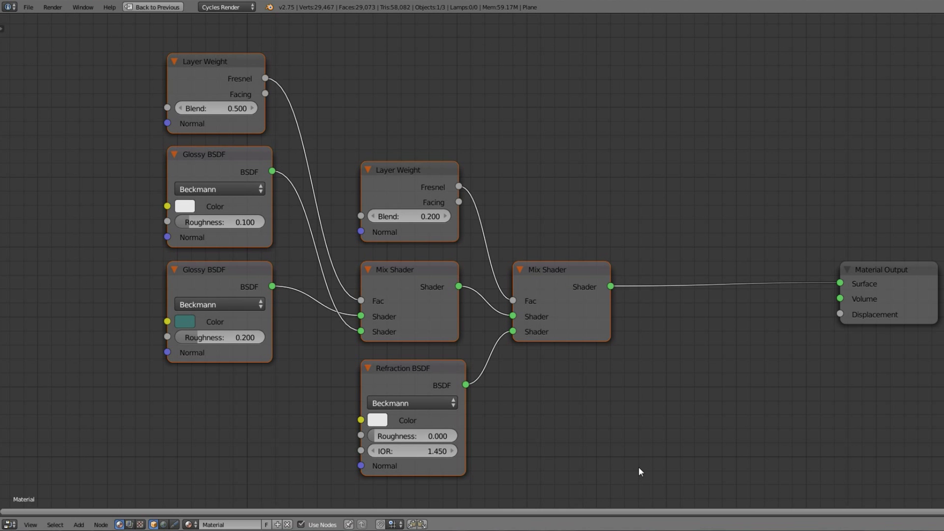
{"action": "key", "text": "ctrl+g"}
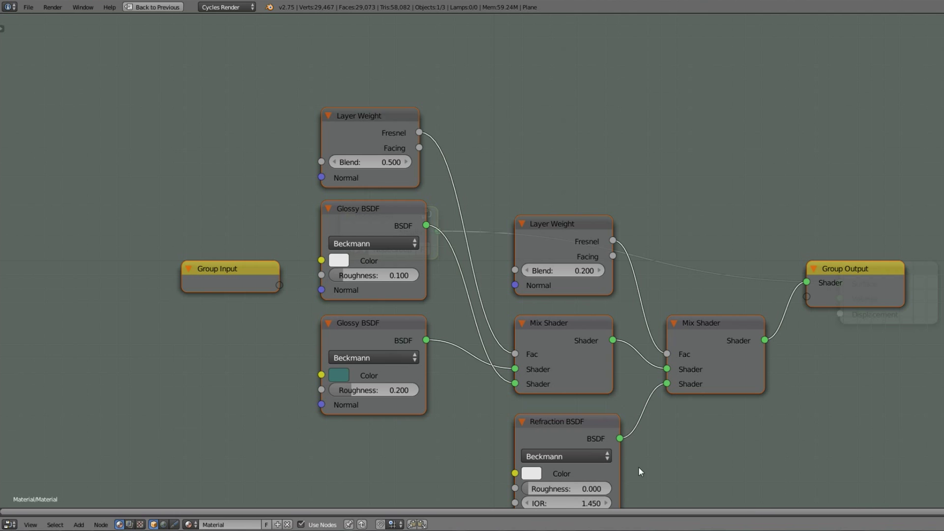
{"action": "key", "text": "Tab"}
{"action": "left_click", "coordinate": [406, 246]}
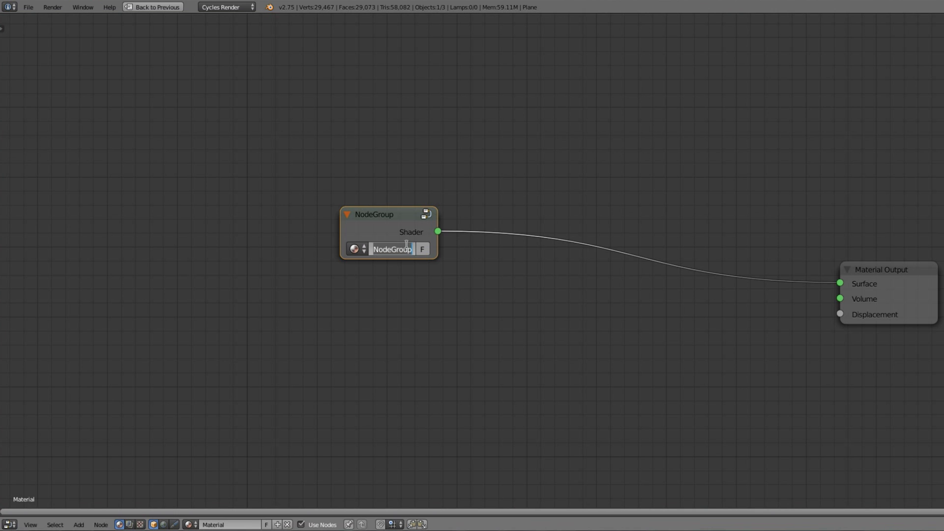
{"action": "type", "text": "Water"}
{"action": "key", "text": "Return"}
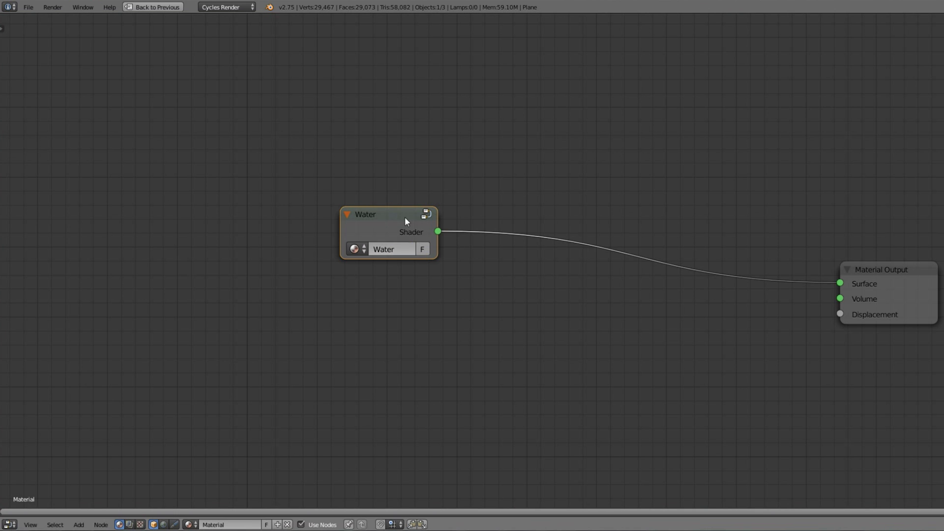
{"action": "left_click_drag", "start_coordinate": [405, 217], "coordinate": [558, 271]}
{"action": "middle_click_drag", "start_coordinate": [653, 290], "coordinate": [421, 287]}
Step: Rearrange the Mix Shader and Water group nodes to make room
{"action": "scroll", "coordinate": [421, 287], "scroll_direction": "up", "scroll_amount": 1}
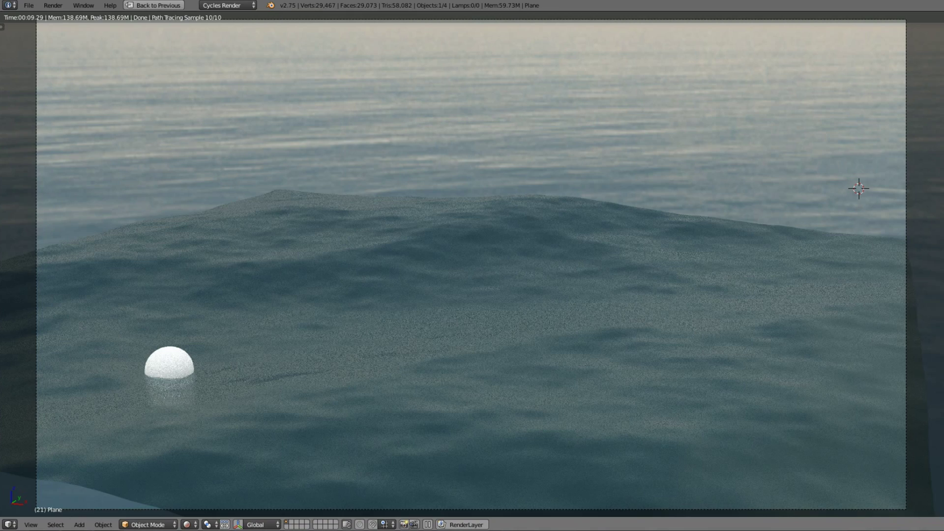
{"action": "key", "text": "shift+f"}
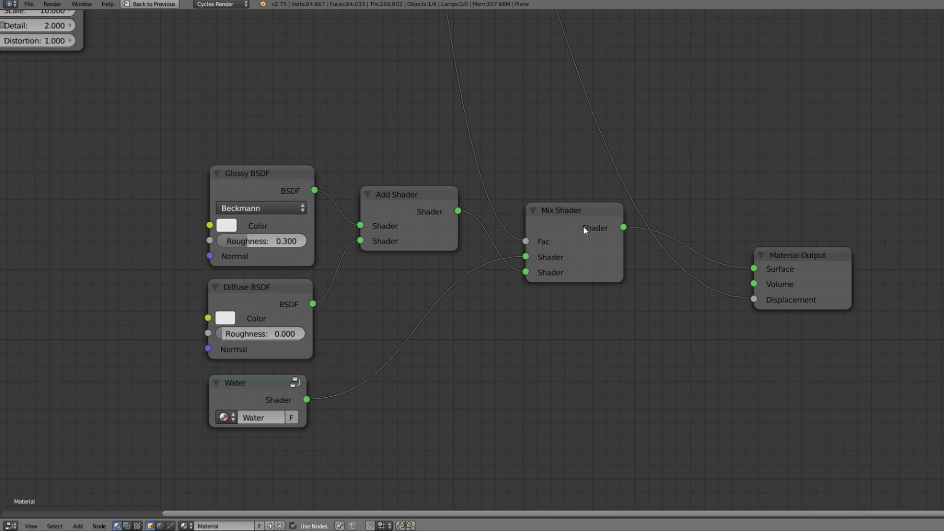
{"action": "left_click_drag", "start_coordinate": [587, 234], "coordinate": [626, 271]}
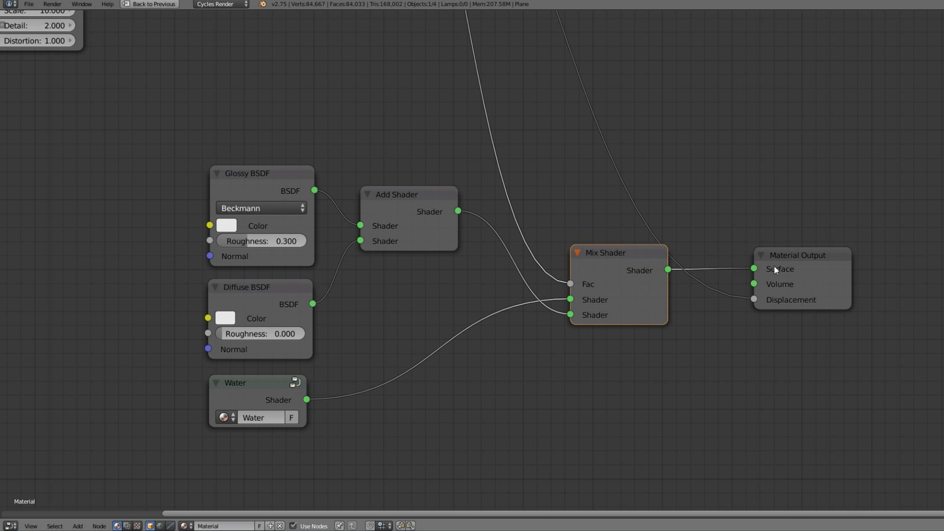
{"action": "left_click_drag", "start_coordinate": [292, 388], "coordinate": [250, 381]}
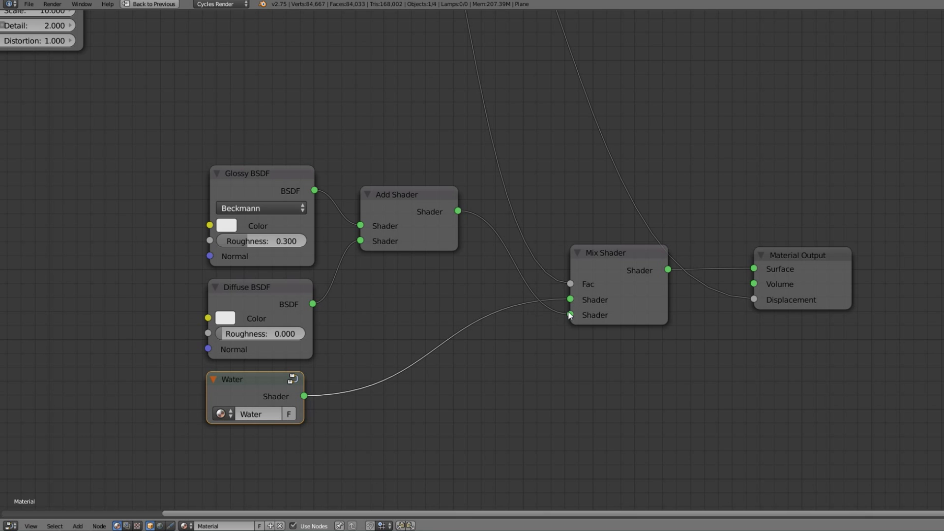
Step: Group the Glossy BSDF, Diffuse BSDF and Add Shader nodes as 'foam' above Water
{"action": "left_click", "coordinate": [265, 179]}
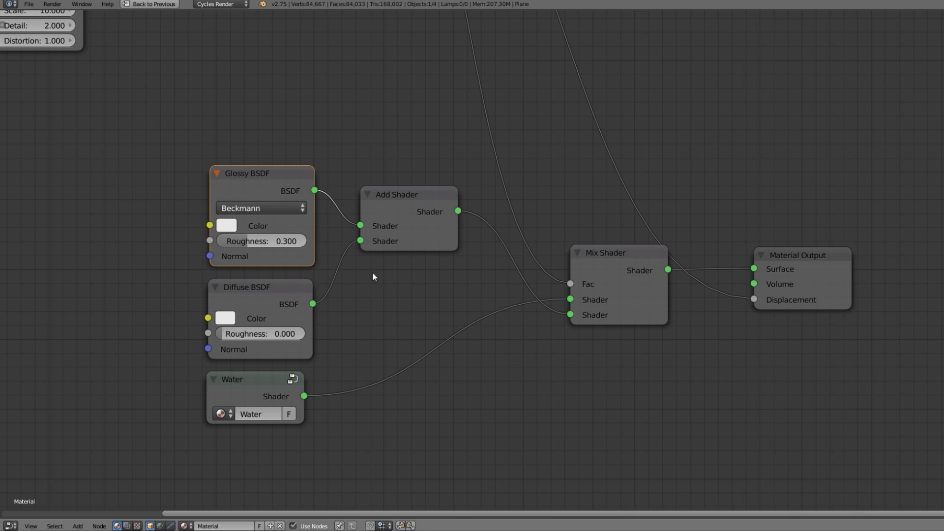
{"action": "left_click", "coordinate": [377, 315]}
{"action": "left_click_drag", "start_coordinate": [199, 171], "coordinate": [400, 302]}
{"action": "key", "text": "ctrl+g"}
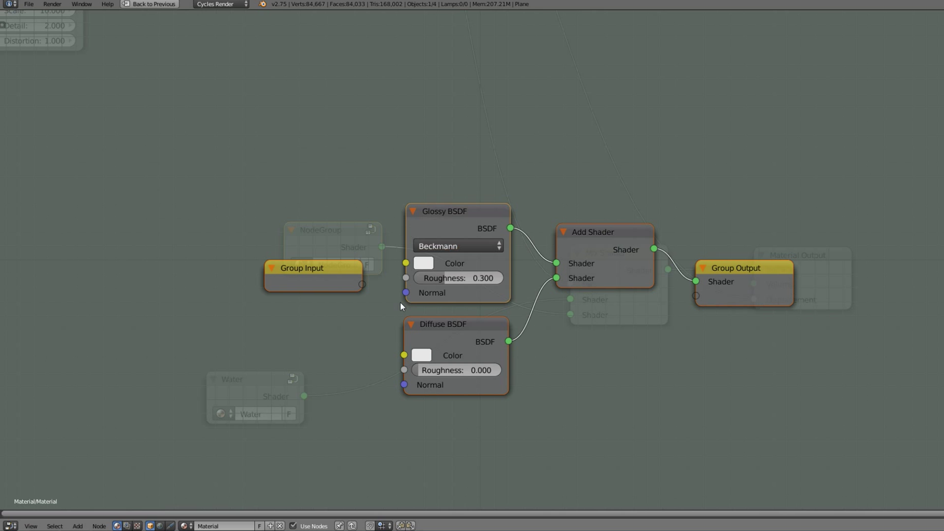
{"action": "key", "text": "Tab"}
{"action": "left_click", "coordinate": [326, 261]}
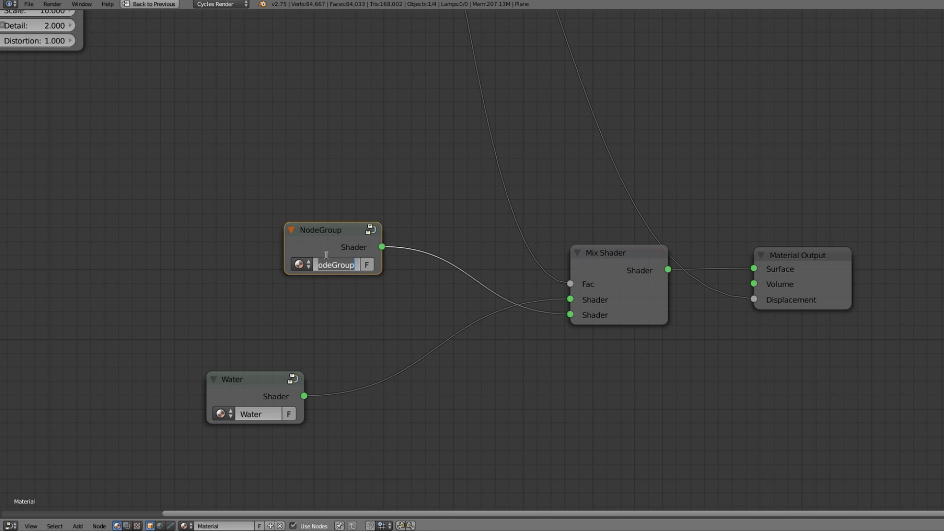
{"action": "type", "text": "foam"}
{"action": "key", "text": "Return"}
{"action": "left_click_drag", "start_coordinate": [314, 250], "coordinate": [240, 246]}
{"action": "left_click_drag", "start_coordinate": [255, 377], "coordinate": [265, 290]}
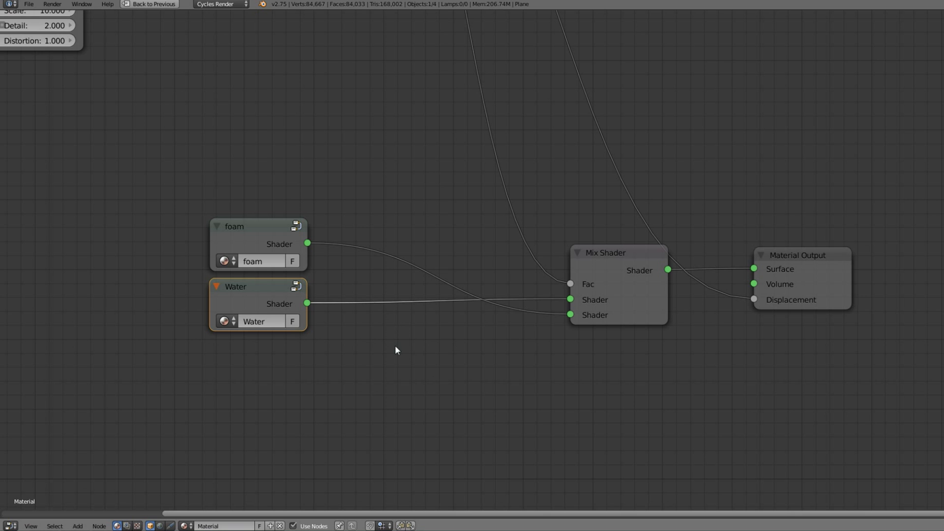
Step: Widen the two Attribute nodes so 'dp_wetmap' and 'foam' show in full
{"action": "middle_click_drag", "start_coordinate": [395, 345], "coordinate": [452, 285]}
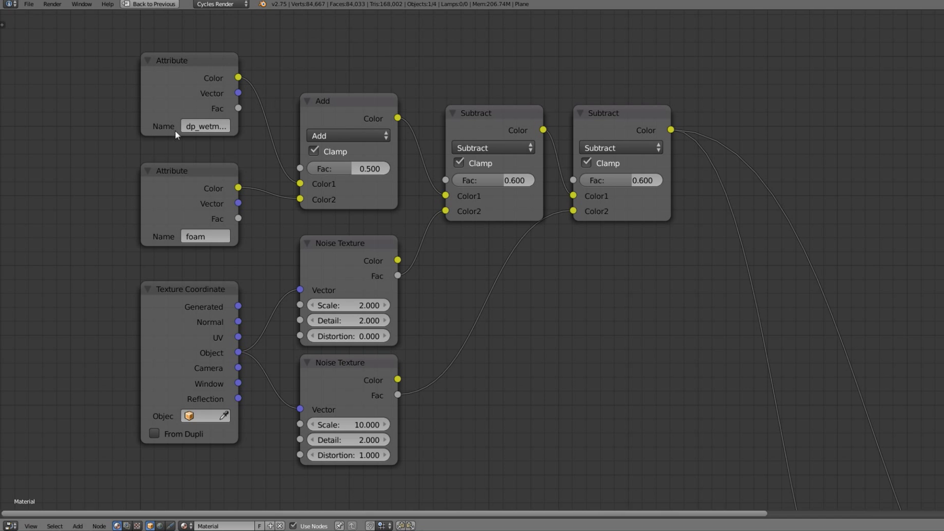
{"action": "middle_click_drag", "start_coordinate": [219, 188], "coordinate": [338, 243]}
{"action": "scroll", "coordinate": [296, 190], "scroll_direction": "up", "scroll_amount": 2}
{"action": "middle_click_drag", "start_coordinate": [257, 140], "coordinate": [320, 174]}
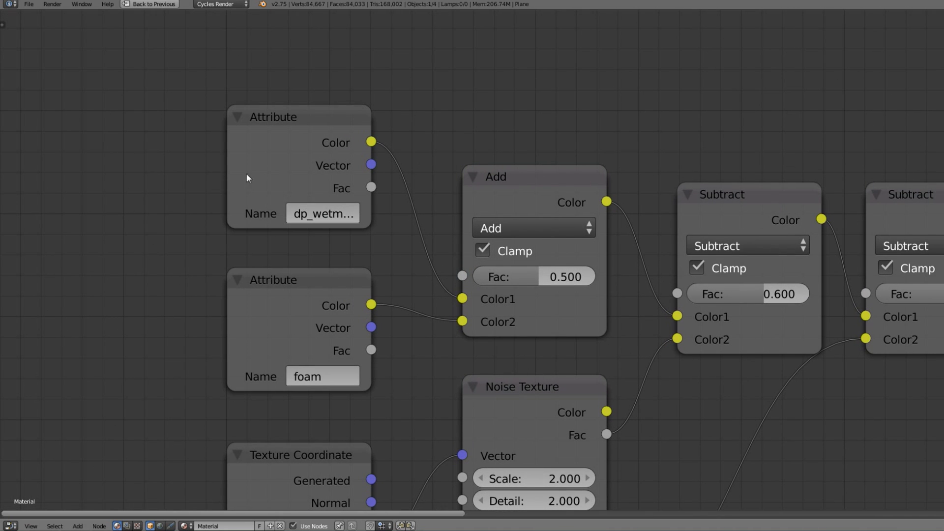
{"action": "left_click_drag", "start_coordinate": [227, 164], "coordinate": [149, 165]}
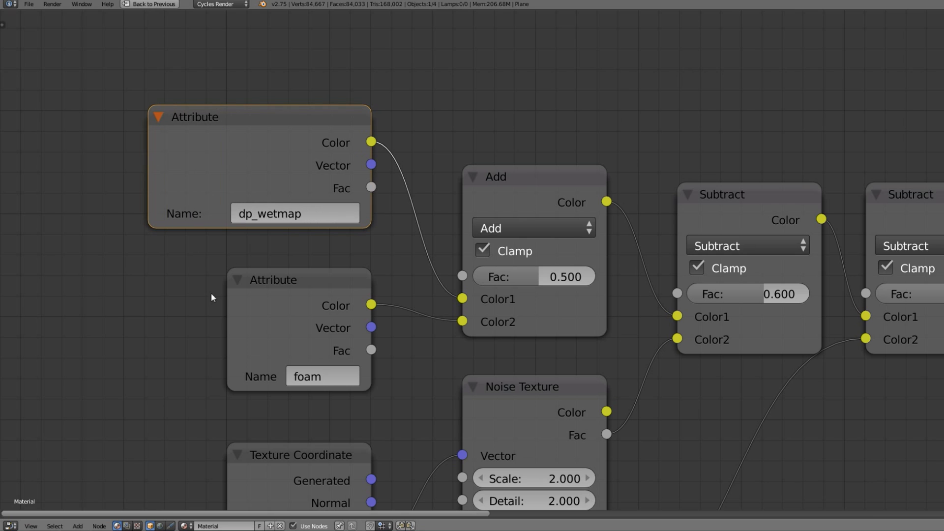
{"action": "left_click_drag", "start_coordinate": [225, 297], "coordinate": [149, 295]}
{"action": "left_click", "coordinate": [249, 116]}
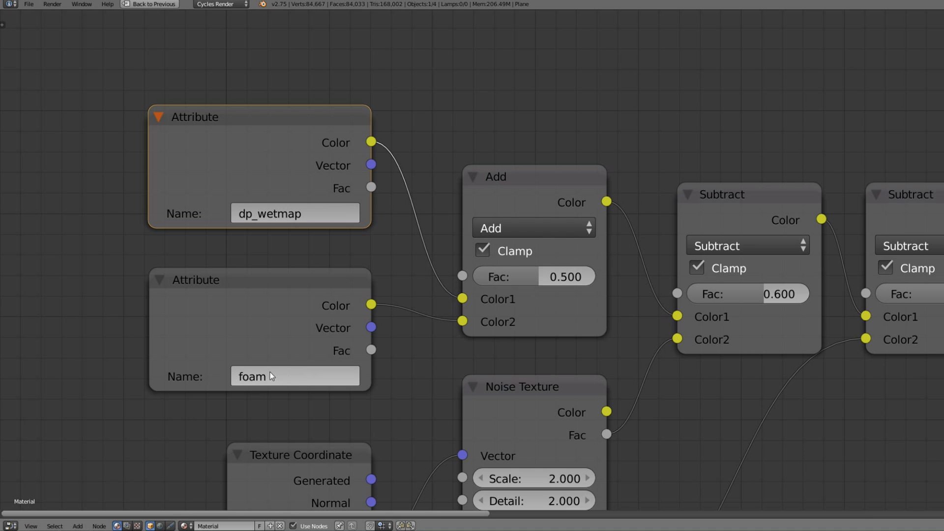
Step: Inspect the mask's two Noise Texture nodes and two Subtract nodes
{"action": "scroll", "coordinate": [301, 377], "scroll_direction": "down", "scroll_amount": 2}
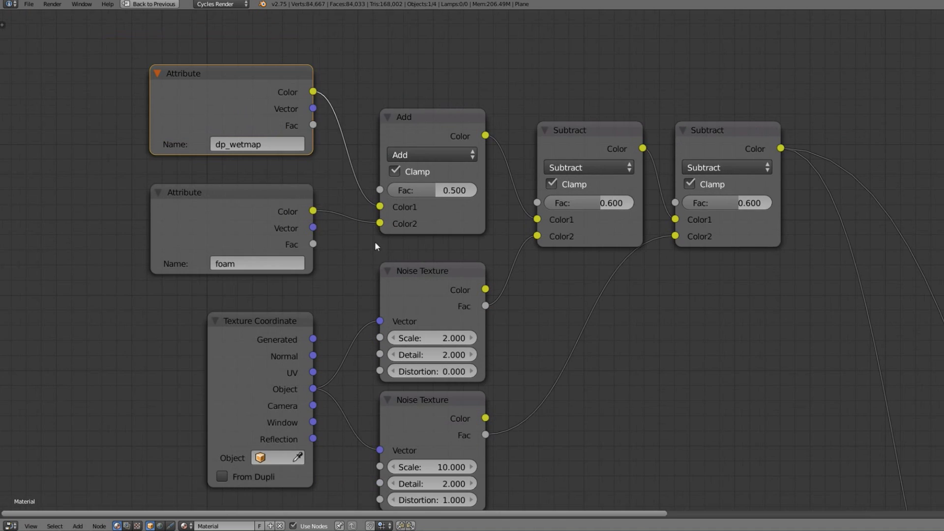
{"action": "middle_click_drag", "start_coordinate": [375, 241], "coordinate": [402, 152]}
{"action": "scroll", "coordinate": [415, 235], "scroll_direction": "up", "scroll_amount": 1}
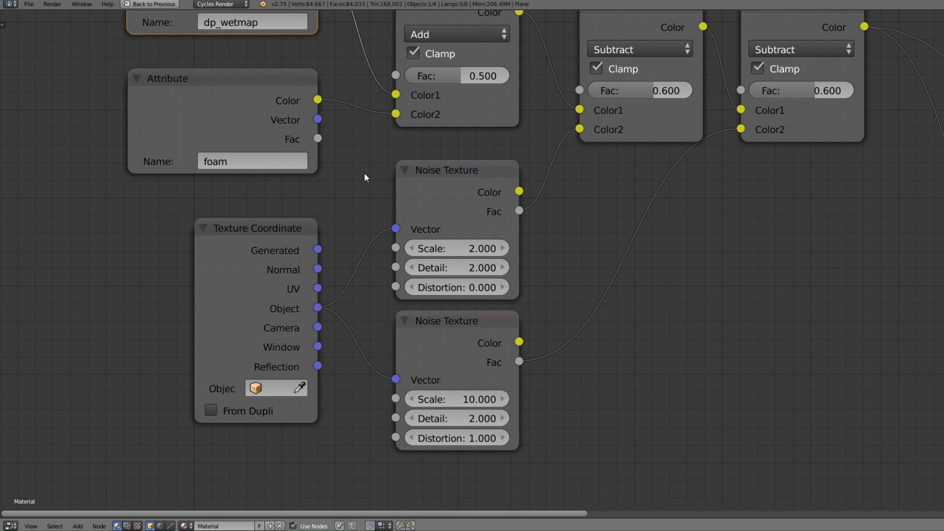
{"action": "middle_click_drag", "start_coordinate": [364, 173], "coordinate": [216, 287]}
{"action": "left_click", "coordinate": [293, 294]}
{"action": "scroll", "coordinate": [326, 266], "scroll_direction": "up", "scroll_amount": 3}
{"action": "left_click", "coordinate": [465, 175]}
{"action": "middle_click_drag", "start_coordinate": [391, 293], "coordinate": [341, 200]}
{"action": "left_click", "coordinate": [278, 376]}
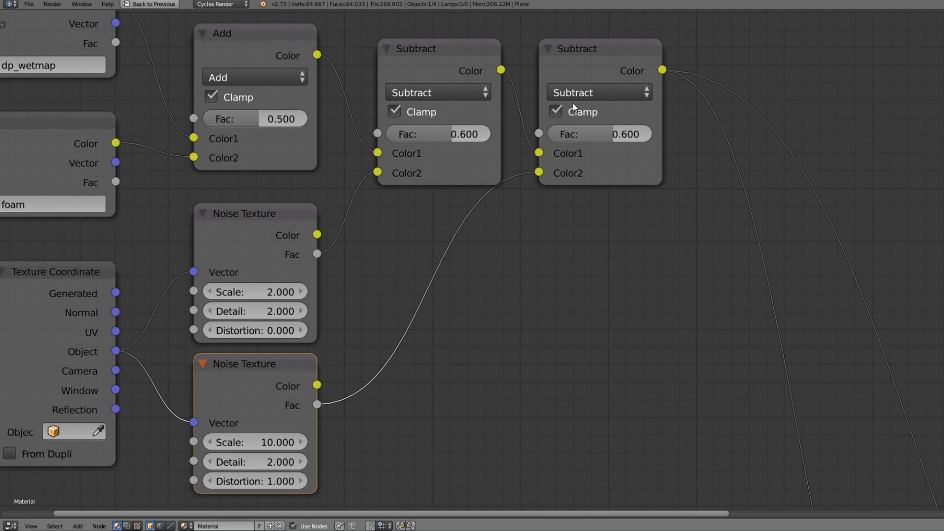
{"action": "left_click", "coordinate": [601, 56]}
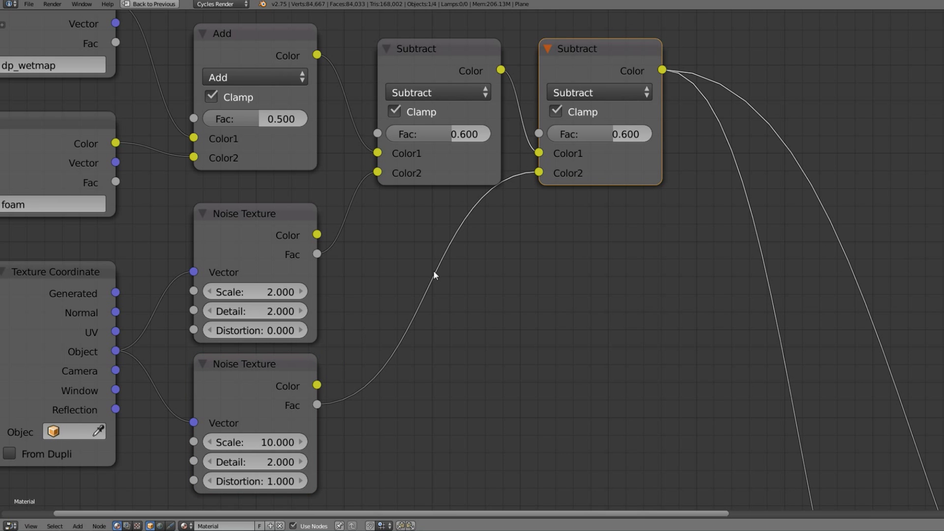
Step: Box-select all the mask nodes: Attributes, Texture Coordinate, Noise, Add and Subtract
{"action": "scroll", "coordinate": [432, 270], "scroll_direction": "down", "scroll_amount": 3}
{"action": "middle_click_drag", "start_coordinate": [432, 270], "coordinate": [499, 282]}
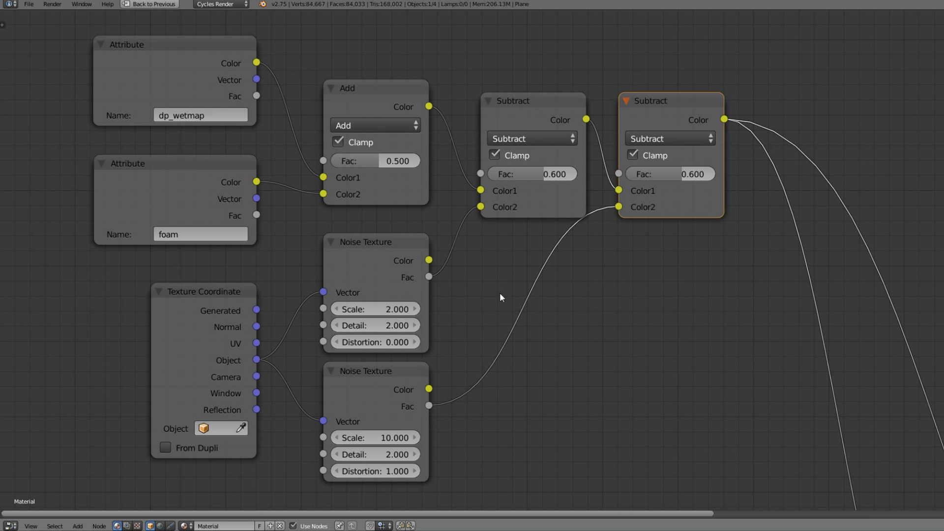
{"action": "left_click_drag", "start_coordinate": [80, 36], "coordinate": [689, 452]}
Step: Group the selected mask nodes and name the group Displacement
{"action": "key", "text": "ctrl+g"}
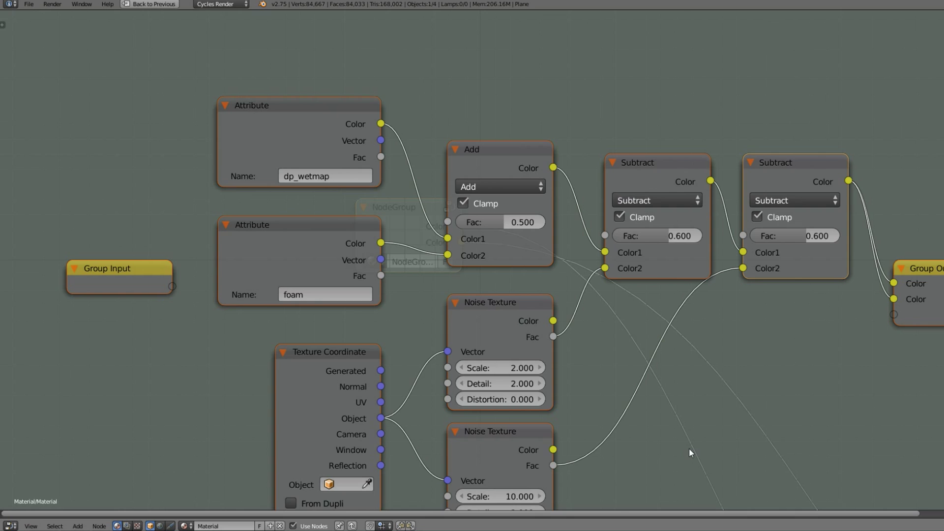
{"action": "key", "text": "Tab"}
{"action": "type", "text": "Displacement"}
{"action": "key", "text": "Return"}
Step: Move the Displacement node beside foam, restore the 3D view layout, and play the animation
{"action": "key", "text": "Home"}
{"action": "scroll", "coordinate": [401, 179], "scroll_direction": "up", "scroll_amount": 1}
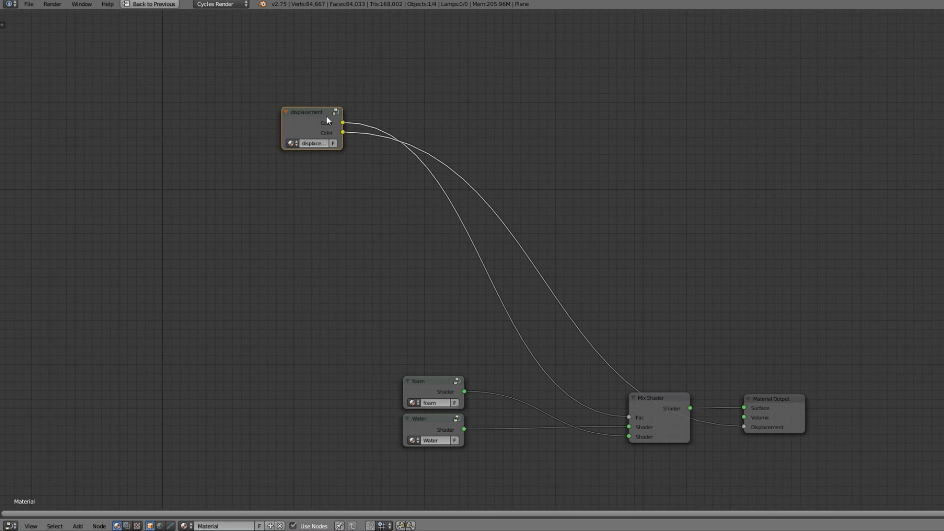
{"action": "left_click_drag", "start_coordinate": [313, 120], "coordinate": [432, 333]}
{"action": "key", "text": "ctrl+Up"}
{"action": "left_click", "coordinate": [360, 524]}
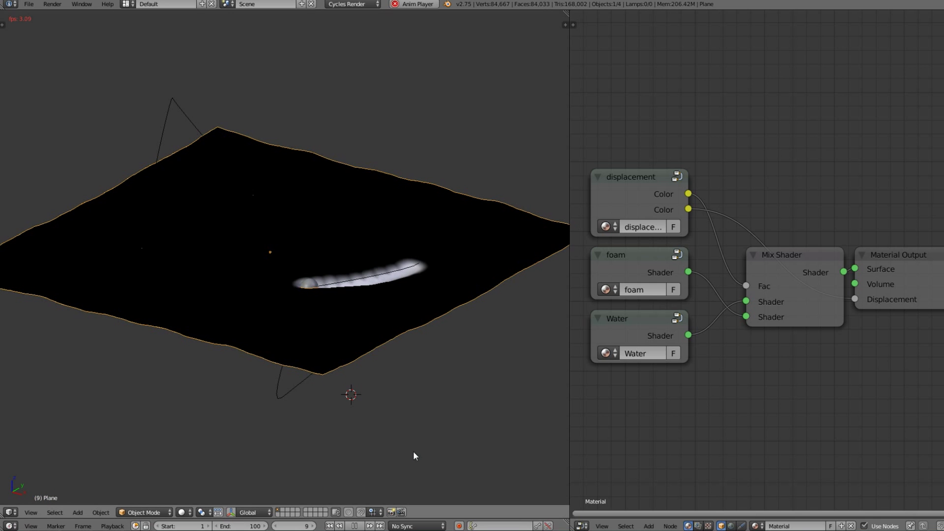
Step: Pause at frame 19, switch to Rendered shading, and zoom in on the sphere's foam trail
{"action": "left_click", "coordinate": [354, 526]}
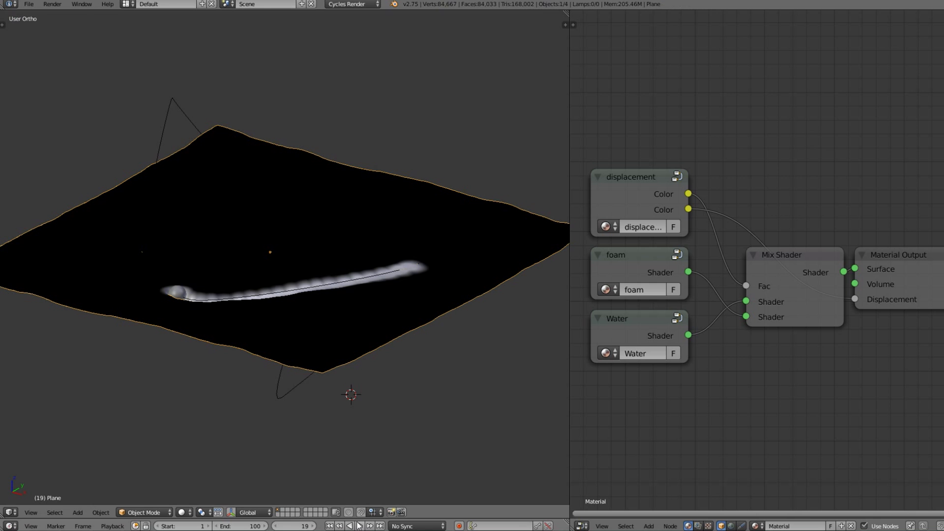
{"action": "left_click", "coordinate": [181, 512]}
{"action": "left_click", "coordinate": [204, 438]}
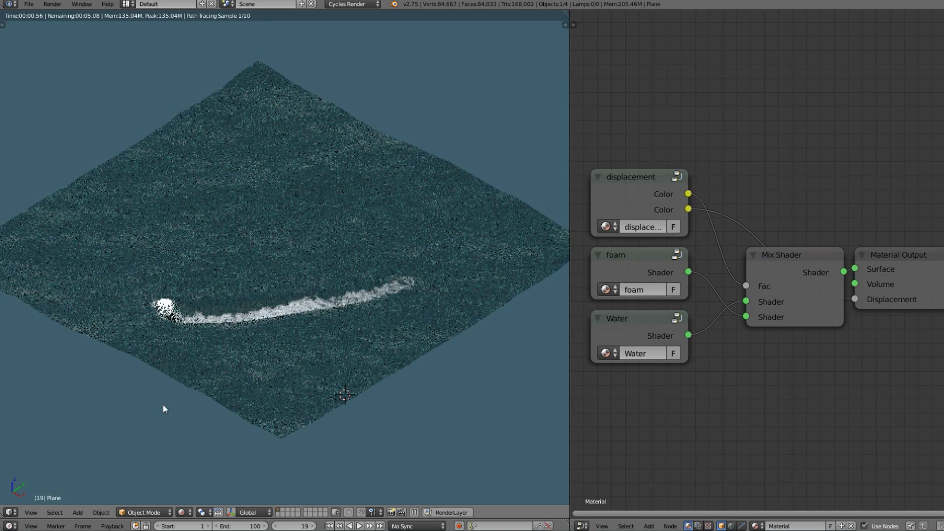
{"action": "scroll", "coordinate": [161, 415], "scroll_direction": "up", "scroll_amount": 10}
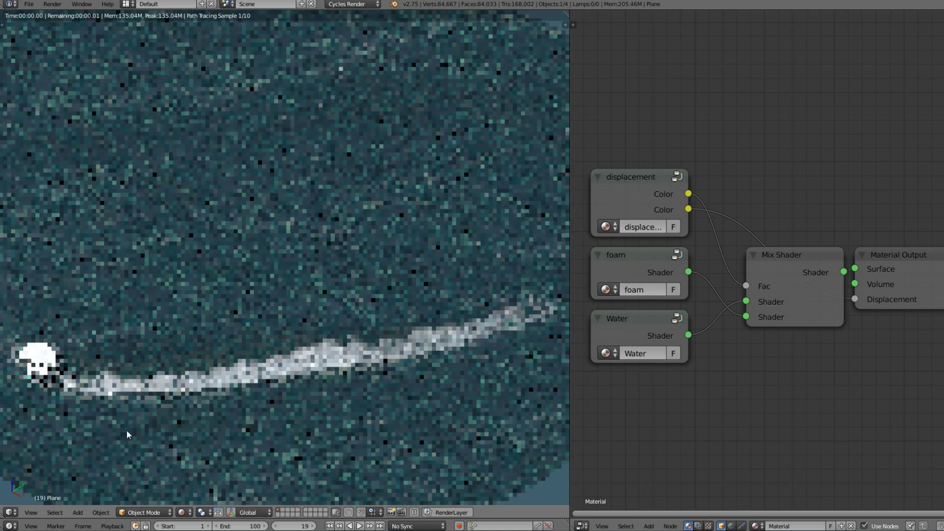
{"action": "scroll", "coordinate": [256, 335], "scroll_direction": "up", "scroll_amount": 3}
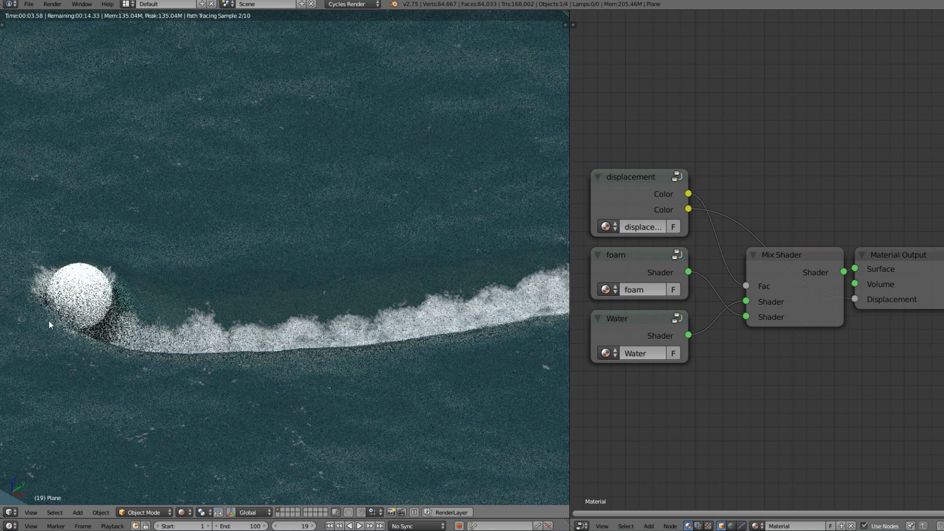
{"action": "right_click", "coordinate": [79, 294]}
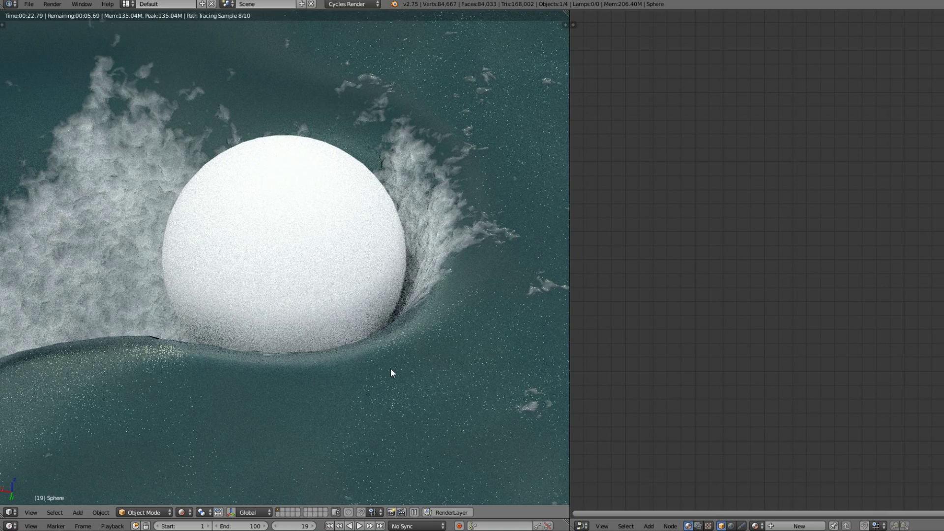
Step: Inspect the rendered foam trail through the scene camera, then return the viewport to solid shading
{"action": "scroll", "coordinate": [390, 368], "scroll_direction": "down", "scroll_amount": 10}
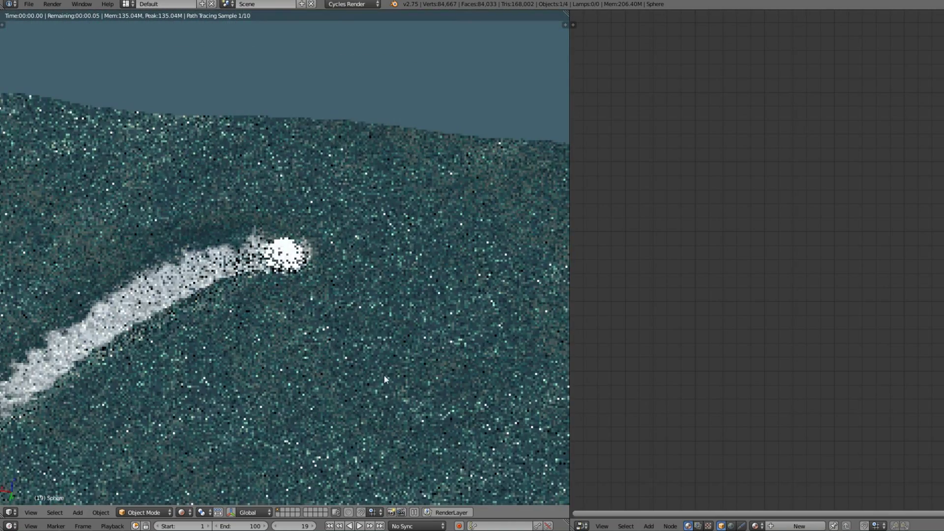
{"action": "middle_click_drag", "start_coordinate": [384, 376], "coordinate": [186, 340]}
{"action": "key", "text": "KP_0"}
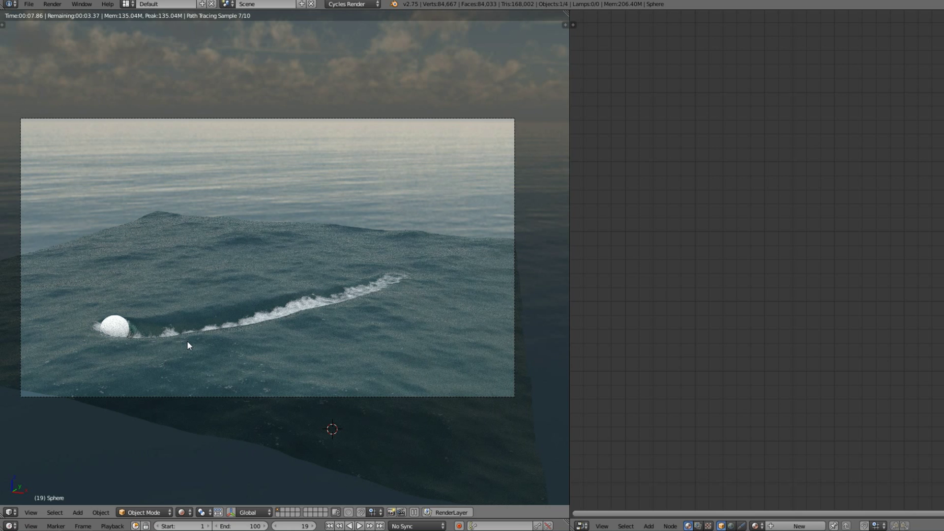
{"action": "key", "text": "shift+z"}
Step: Merge the node editor into the 3D viewport with Join Area so the camera view fills the window
{"action": "key", "text": "ctrl+Up"}
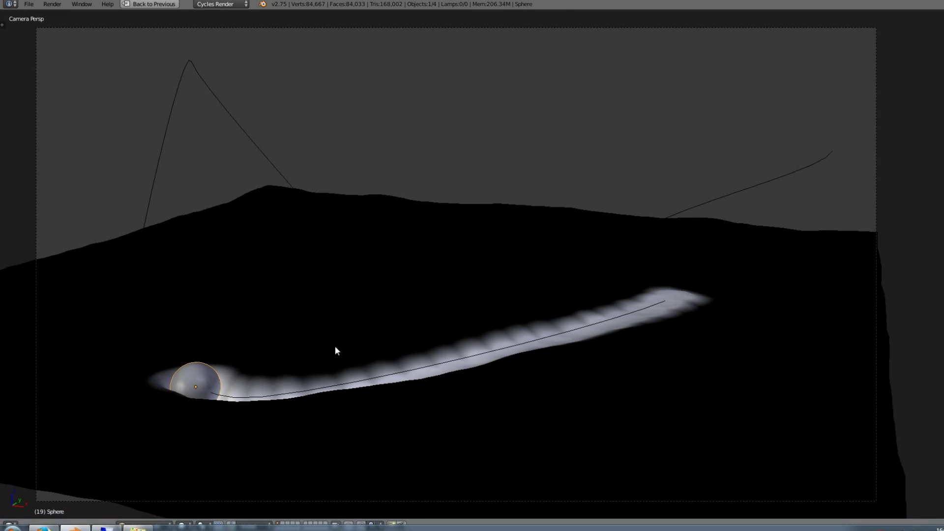
{"action": "key", "text": "ctrl+Up"}
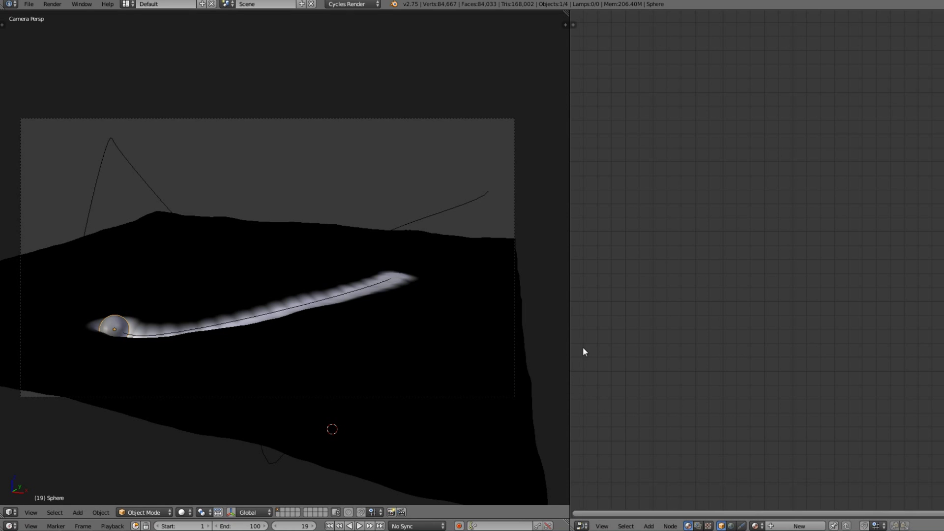
{"action": "right_click", "coordinate": [571, 352]}
{"action": "left_click", "coordinate": [580, 363]}
{"action": "left_click", "coordinate": [642, 346]}
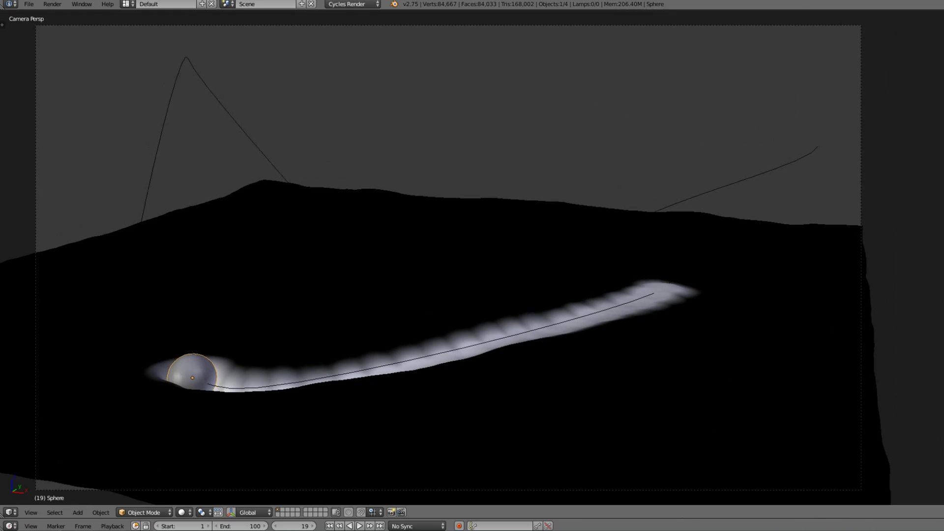